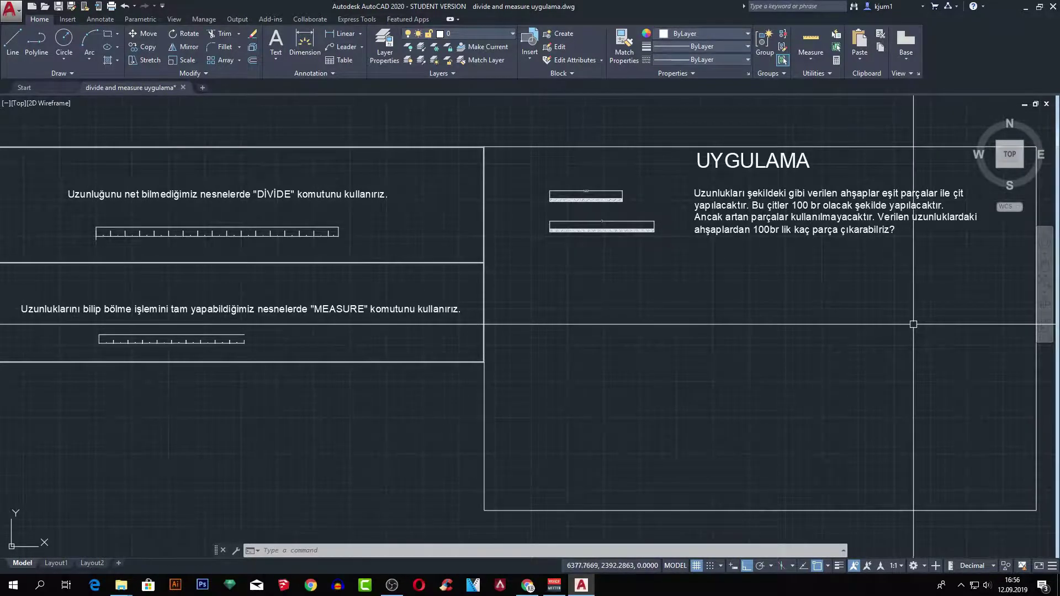
- Zoom in on the UYGULAMA exercise and its two wooden boards
{"action": "scroll", "coordinate": [919, 325], "scroll_direction": "up", "scroll_amount": 2}
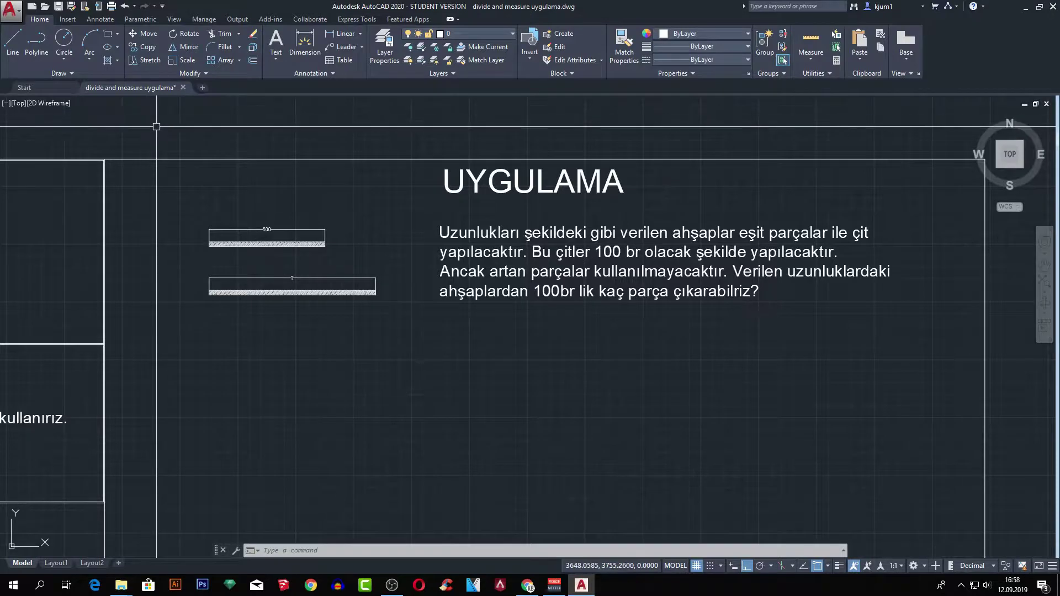
- Run Measure on the top board's hatched strip with a 100-unit segment length
{"action": "left_click", "coordinate": [77, 72]}
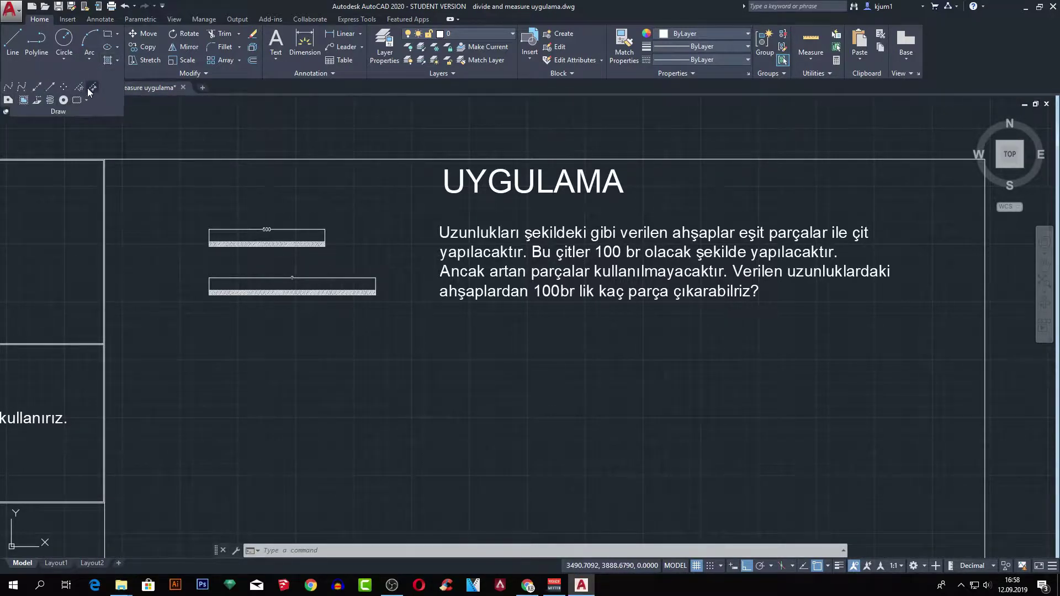
{"action": "left_click", "coordinate": [90, 88]}
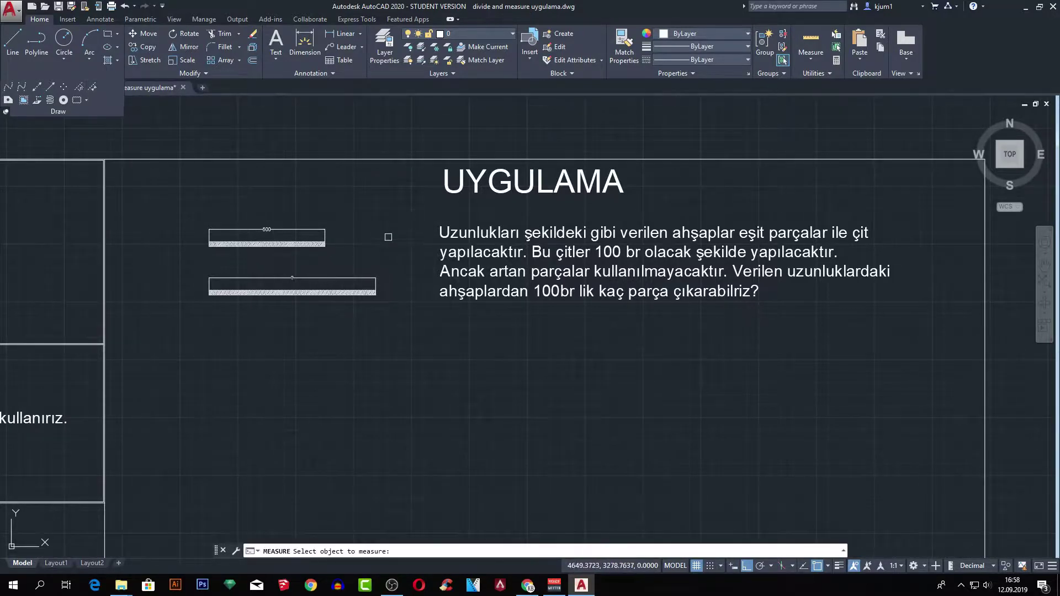
{"action": "scroll", "coordinate": [410, 246], "scroll_direction": "up", "scroll_amount": 2}
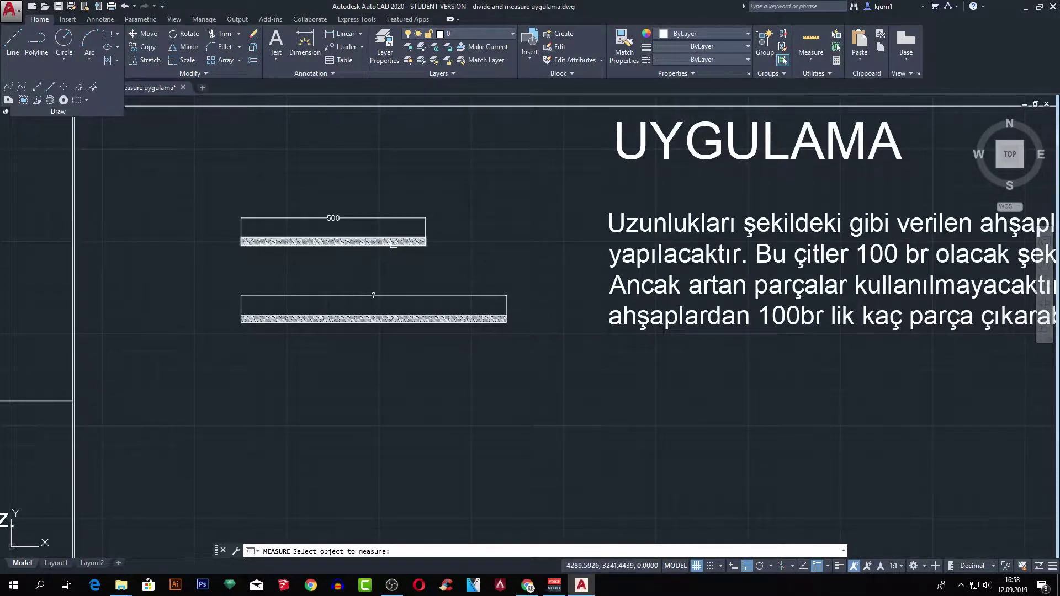
{"action": "left_click", "coordinate": [394, 244]}
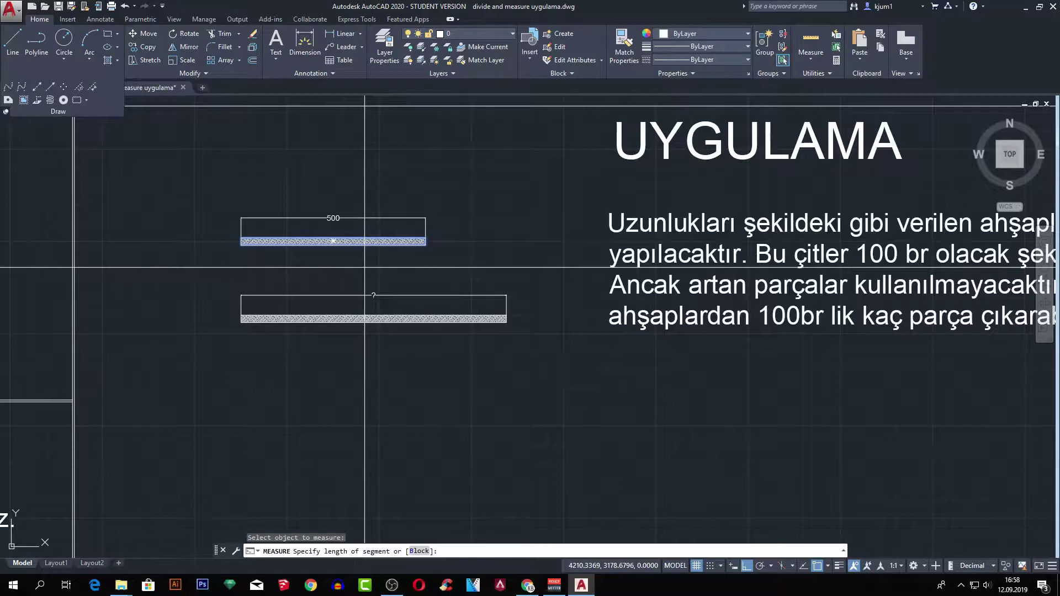
{"action": "type", "text": "100"}
{"action": "key", "text": "Return"}
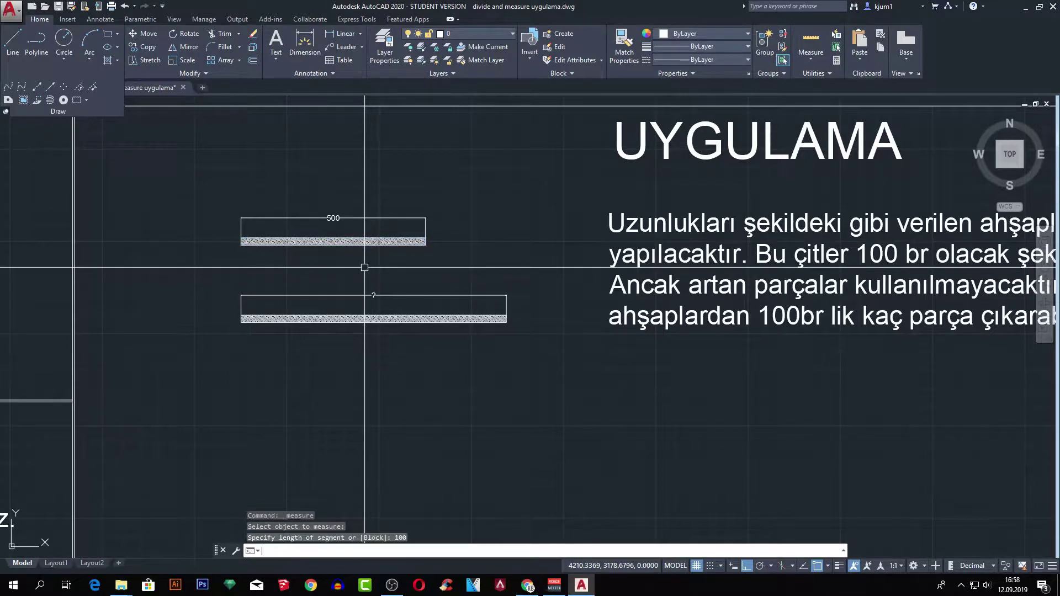
- Trial-erase the hatches and move the strip outline, then undo to restore both hatched strips
{"action": "scroll", "coordinate": [256, 239], "scroll_direction": "up", "scroll_amount": 4}
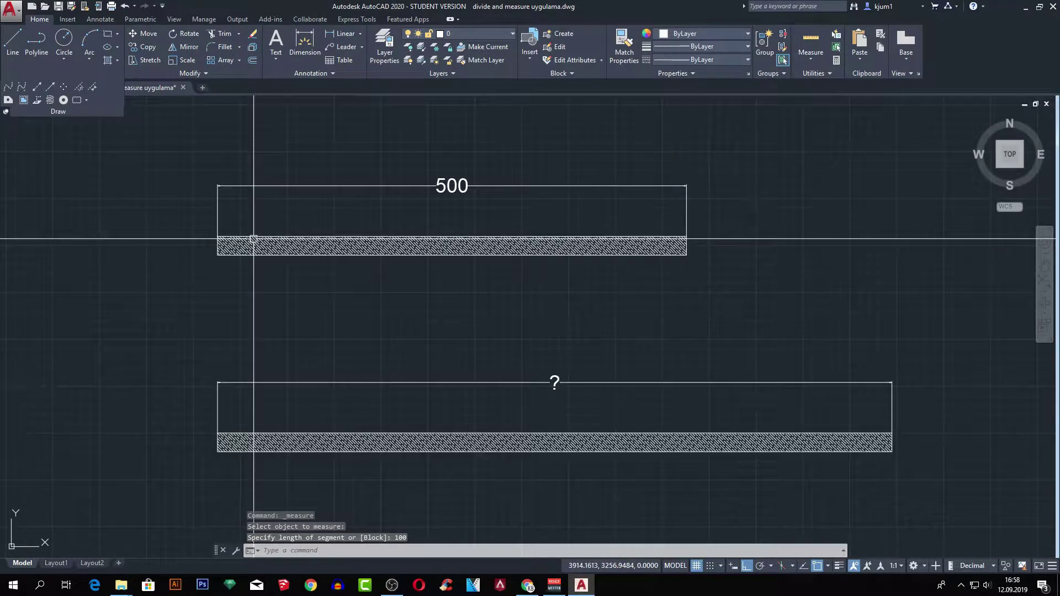
{"action": "left_click", "coordinate": [703, 263]}
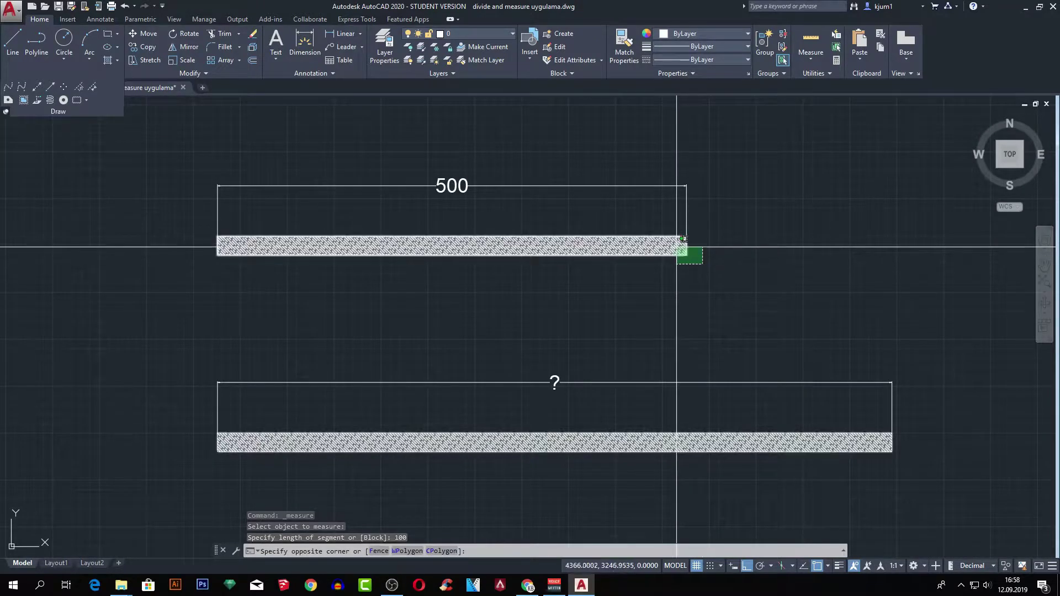
{"action": "left_click", "coordinate": [674, 244]}
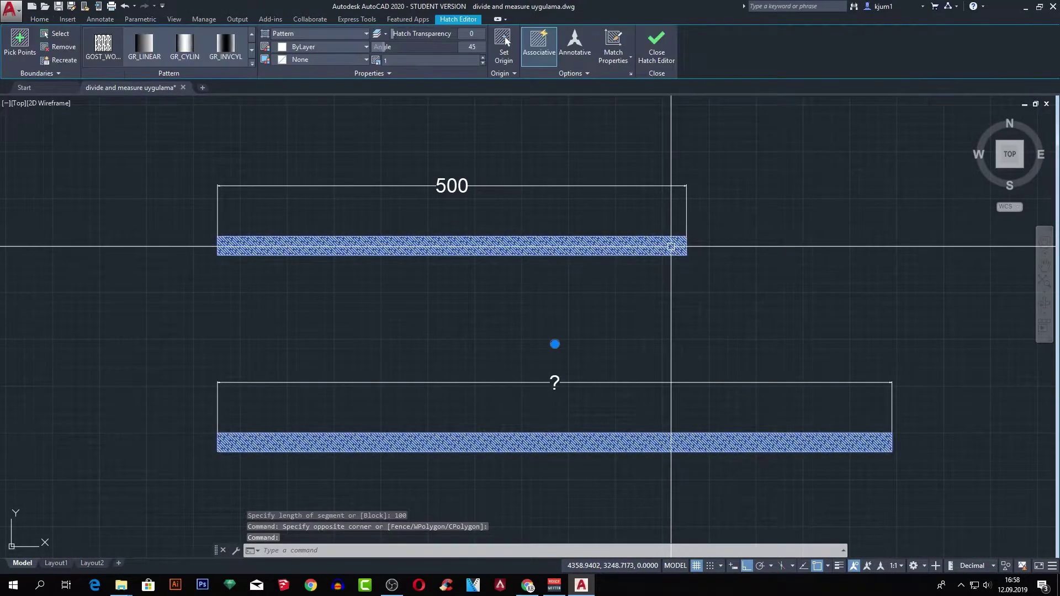
{"action": "key", "text": "Delete"}
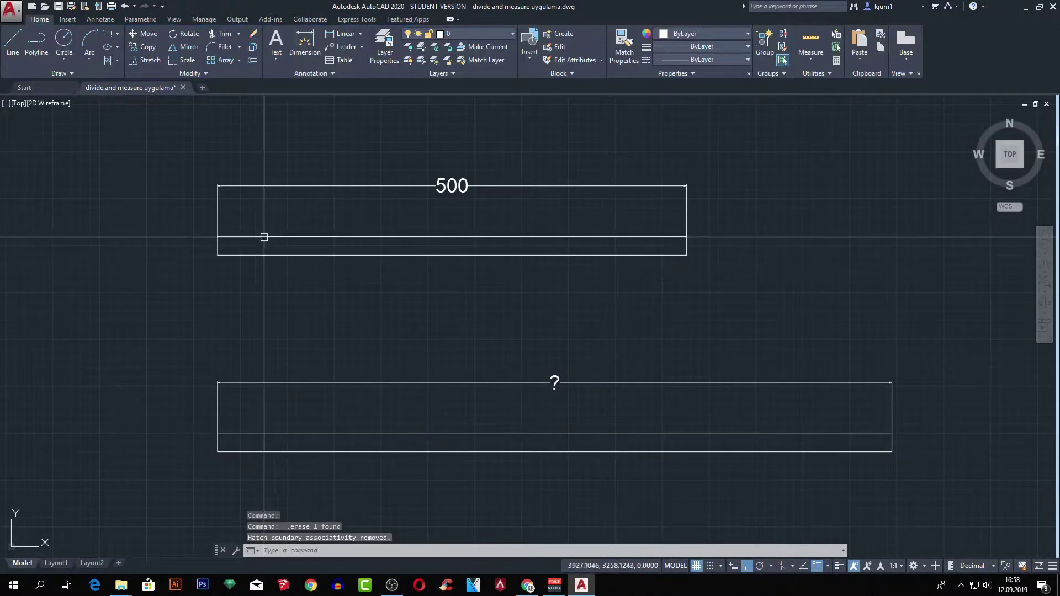
{"action": "left_click", "coordinate": [274, 255]}
{"action": "type", "text": "m"}
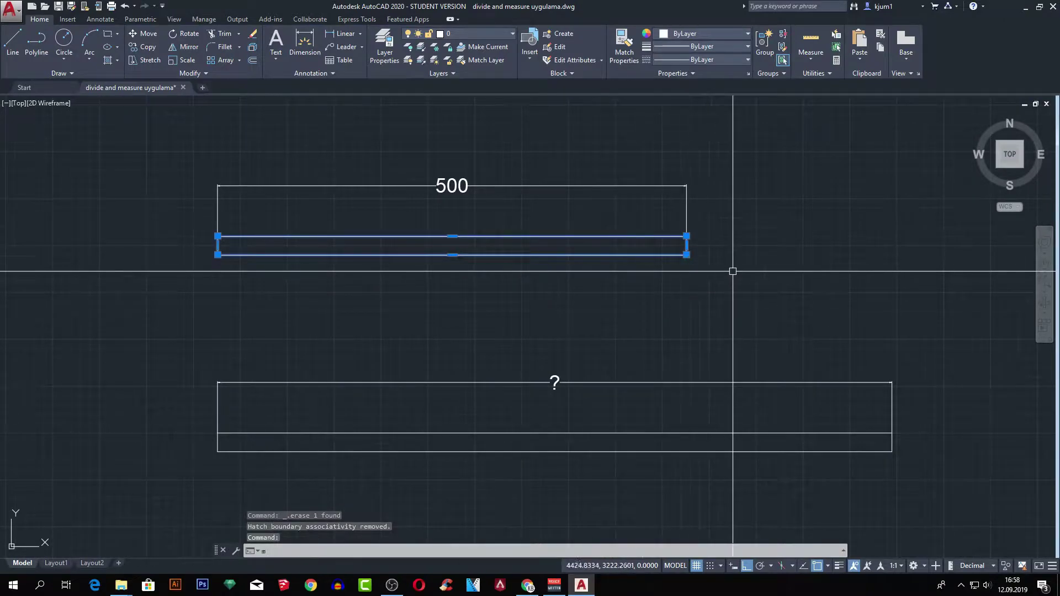
{"action": "key", "text": "Return"}
{"action": "left_click", "coordinate": [730, 246]}
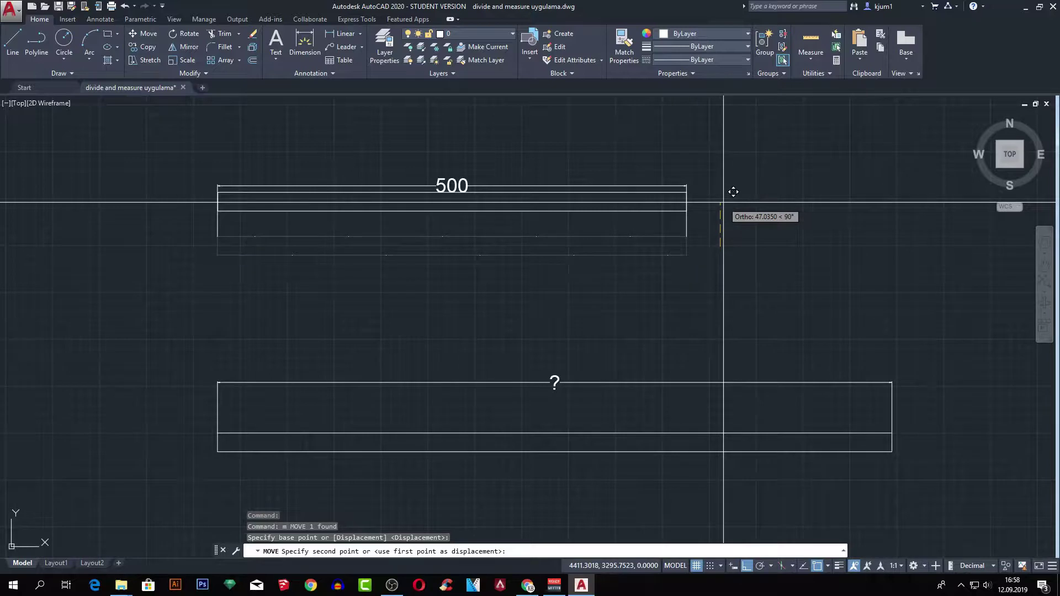
{"action": "key", "text": "Escape"}
{"action": "key", "text": "ctrl+z"}
{"action": "key", "text": "ctrl+z"}
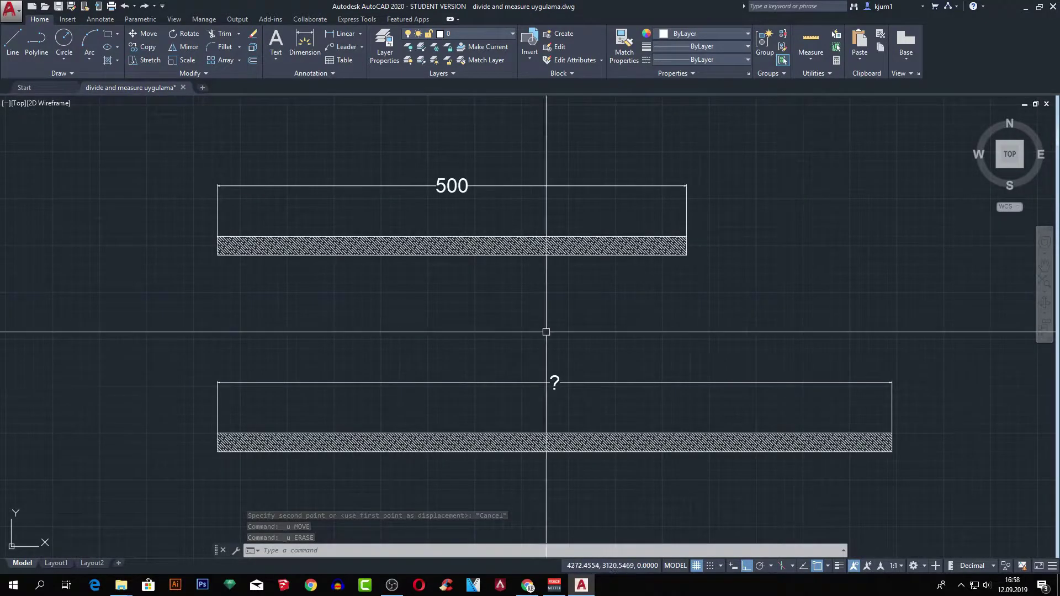
- Draw a middle line across the top board from its left to right edge
{"action": "type", "text": "L"}
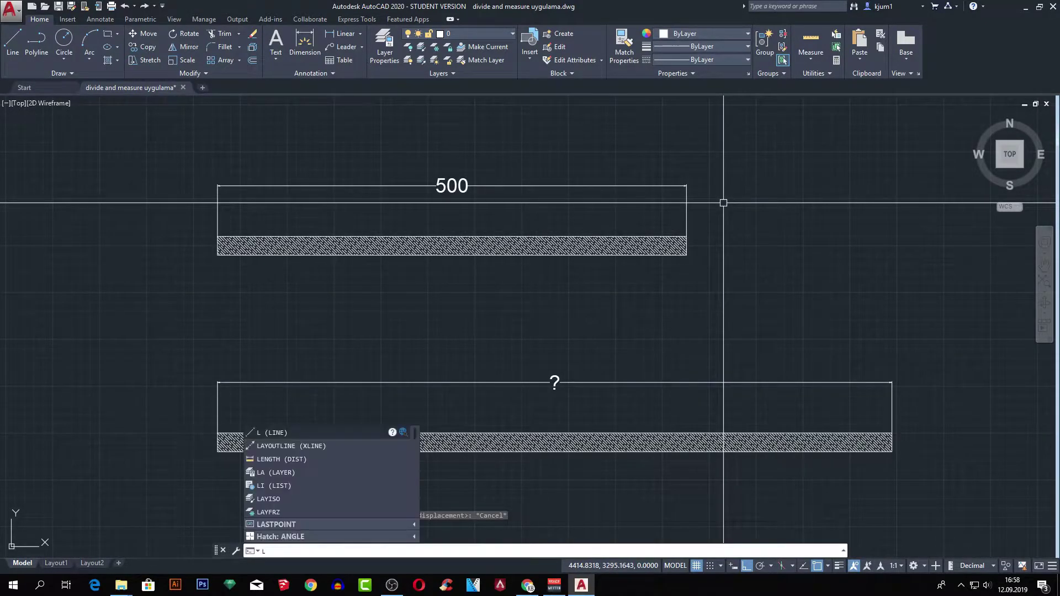
{"action": "key", "text": "Return"}
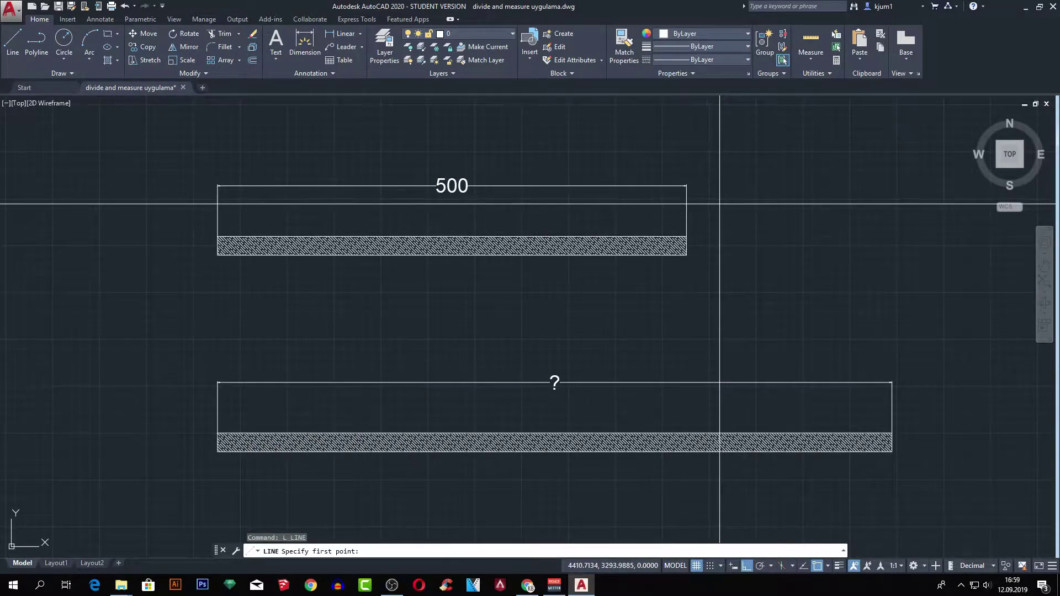
{"action": "left_click", "coordinate": [219, 215]}
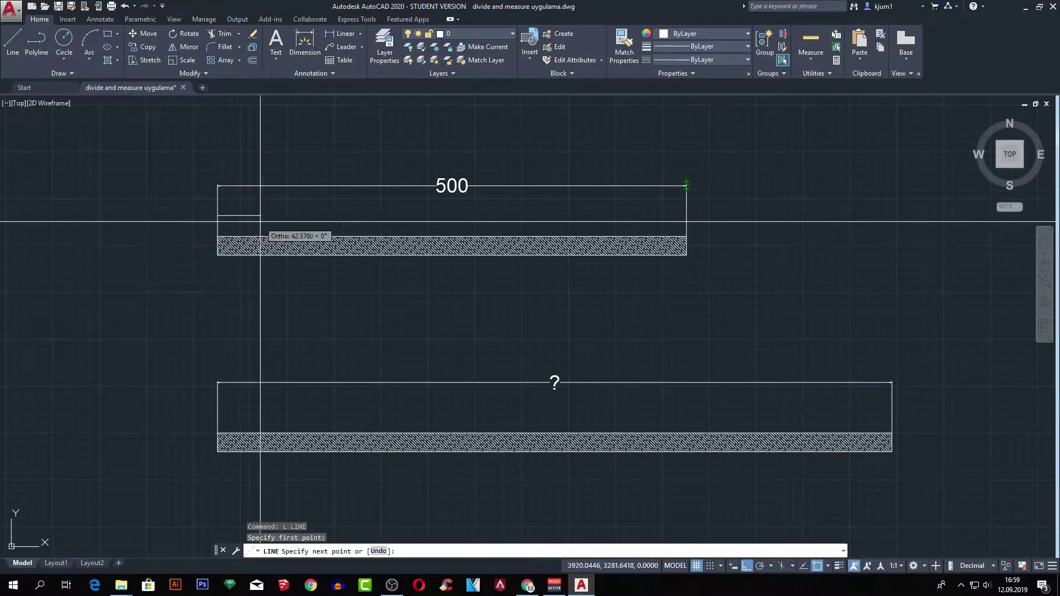
{"action": "left_click", "coordinate": [686, 216]}
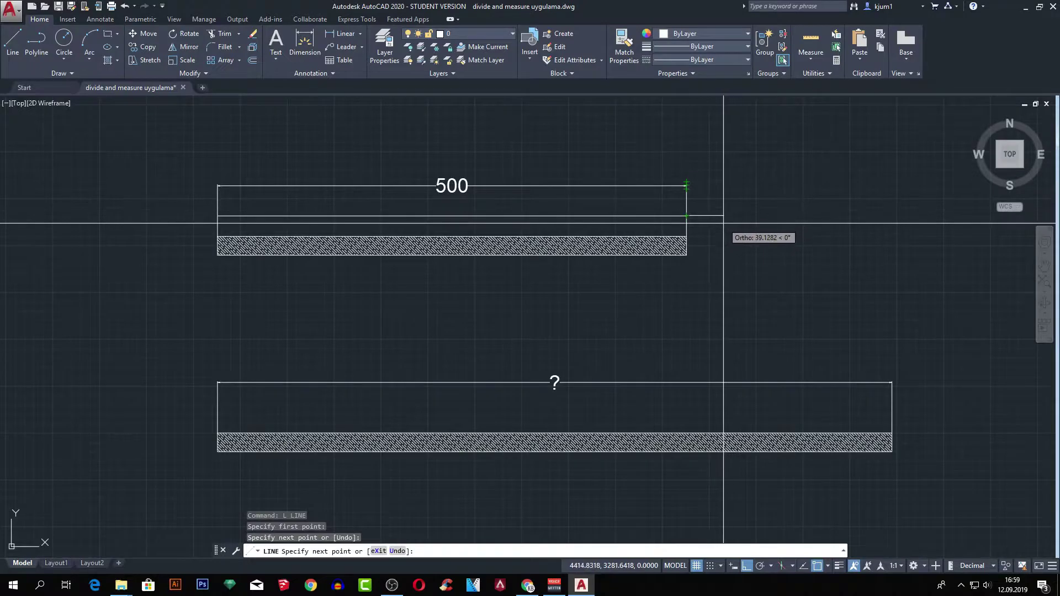
{"action": "key", "text": "Escape"}
{"action": "left_click", "coordinate": [680, 216]}
{"action": "key", "text": "Escape"}
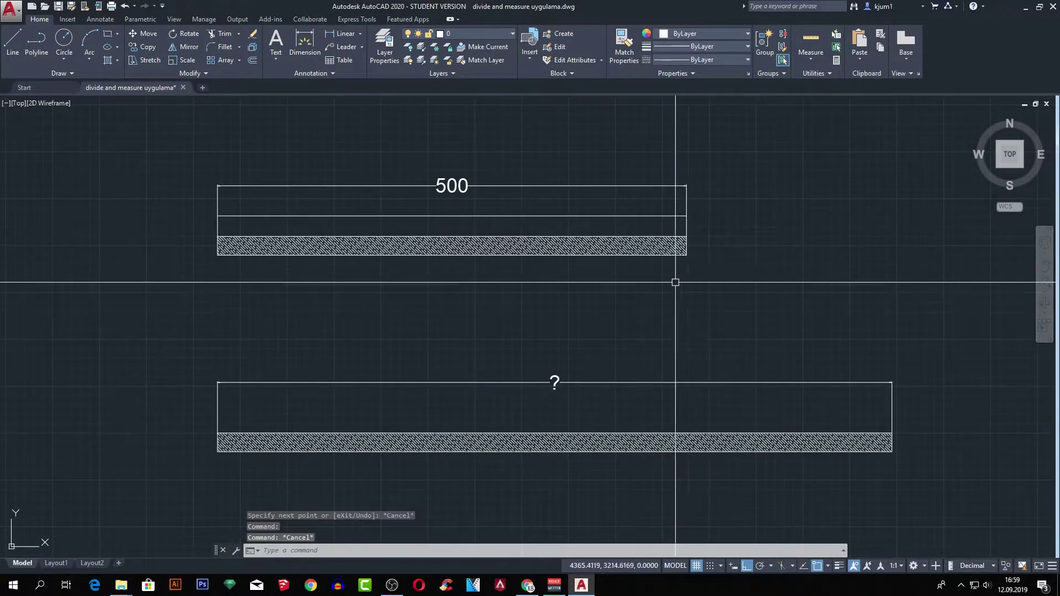
- Draw a middle line across the lower board from its left to right edge
{"action": "type", "text": "1"}
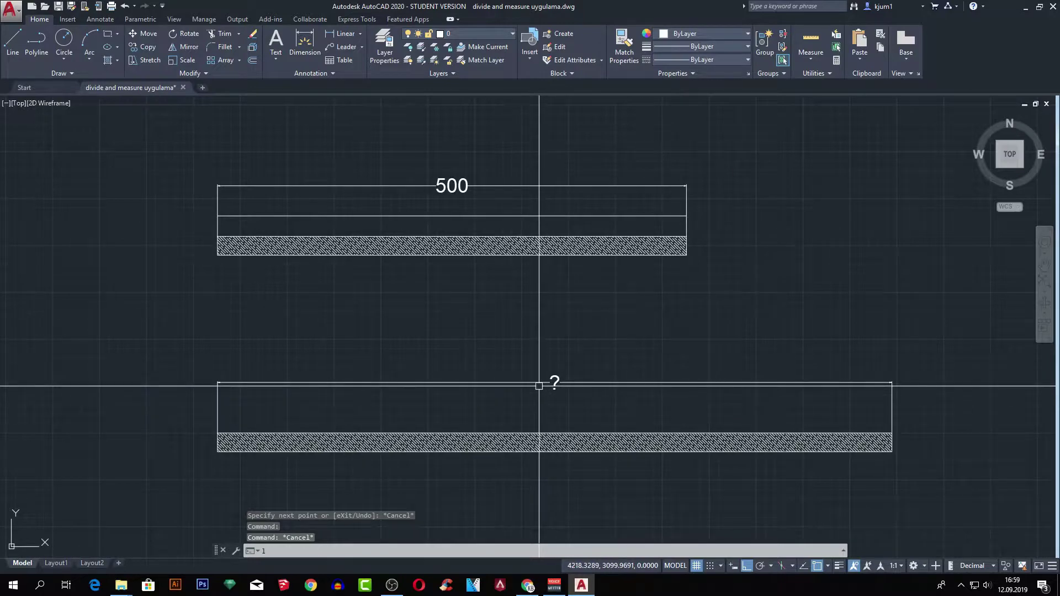
{"action": "key", "text": "Return"}
{"action": "left_click", "coordinate": [218, 407]}
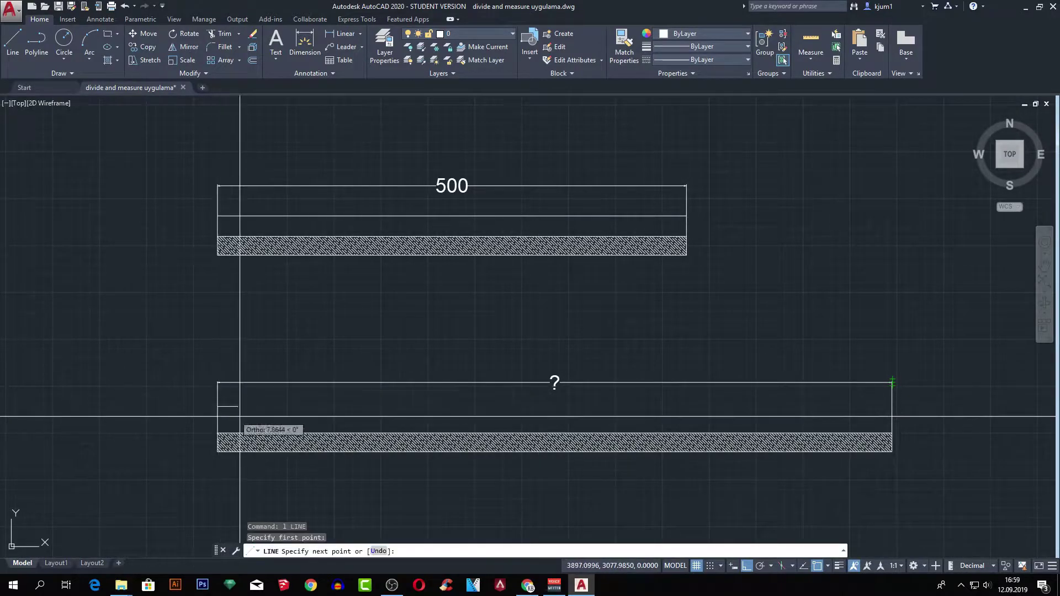
{"action": "left_click", "coordinate": [892, 409]}
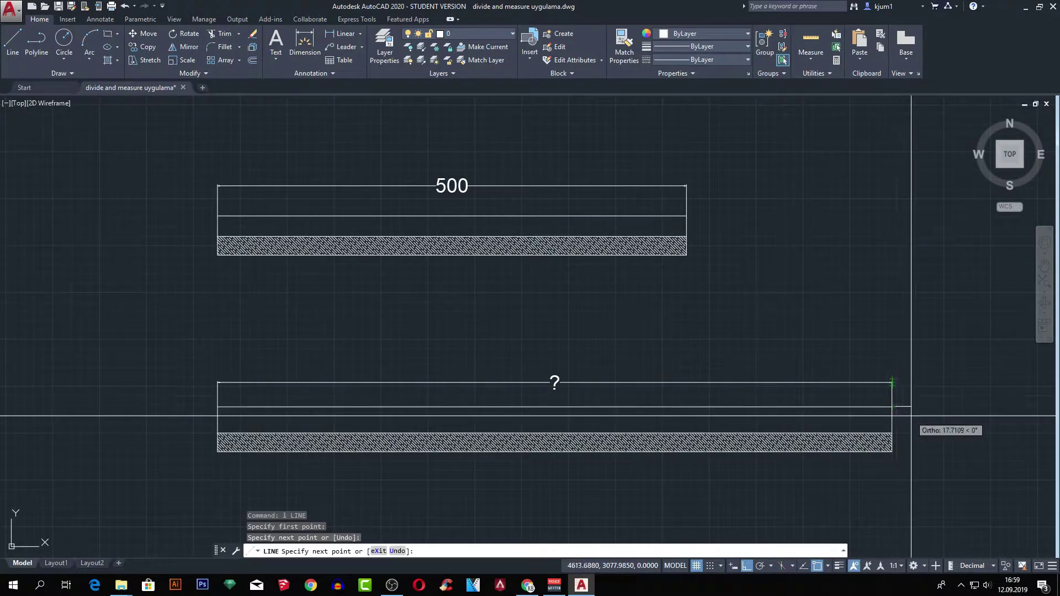
{"action": "key", "text": "Escape"}
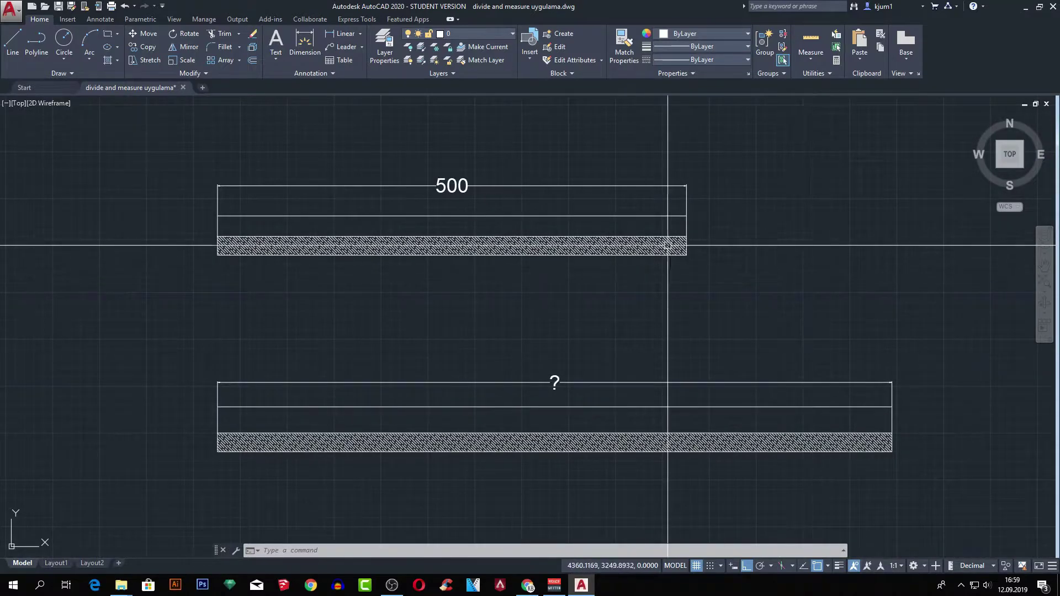
{"action": "left_click", "coordinate": [462, 216]}
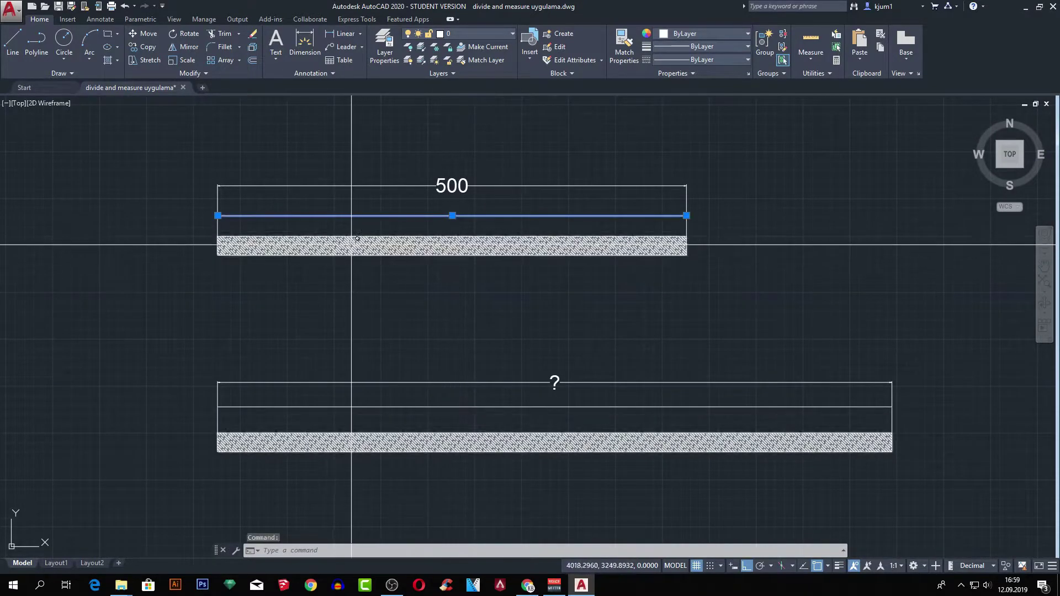
{"action": "key", "text": "Escape"}
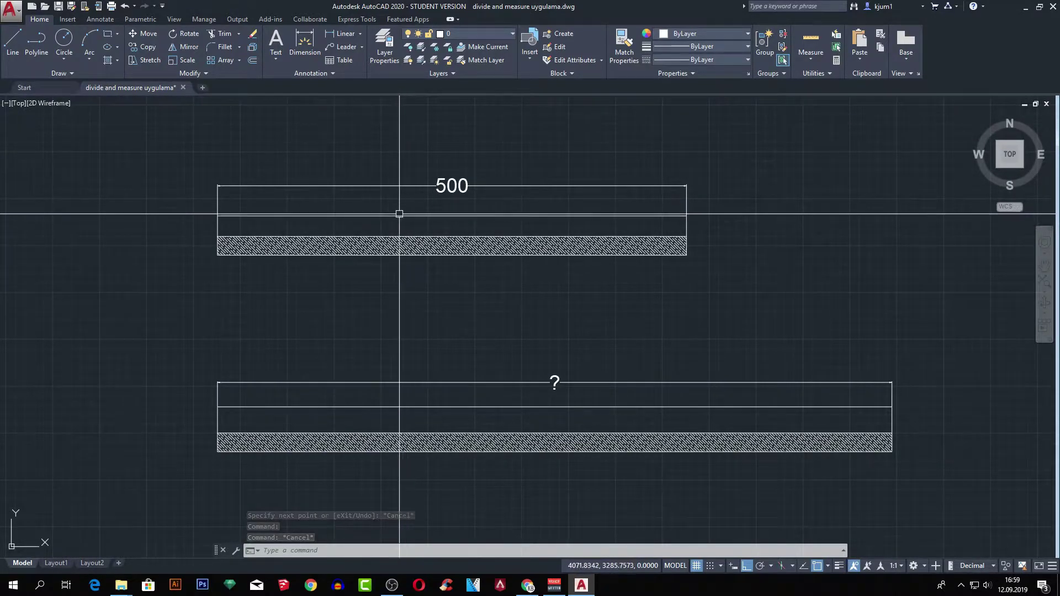
{"action": "left_click", "coordinate": [91, 71]}
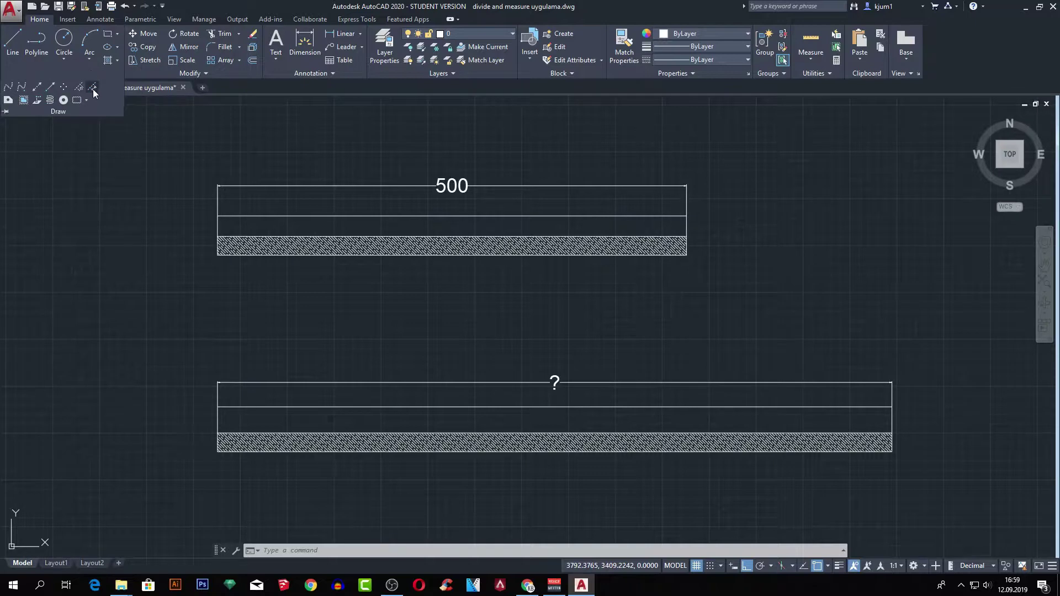
- Place points every 100 units along the top board's middle line, then delete the line
{"action": "left_click", "coordinate": [92, 90]}
{"action": "left_click", "coordinate": [361, 215]}
{"action": "type", "text": "1"}
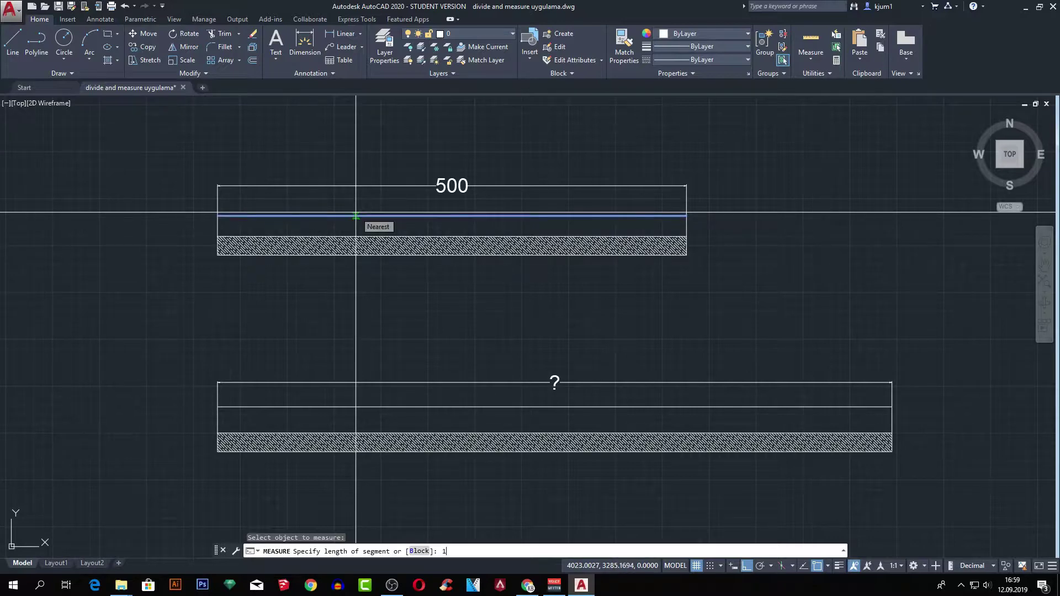
{"action": "type", "text": "00"}
{"action": "key", "text": "Return"}
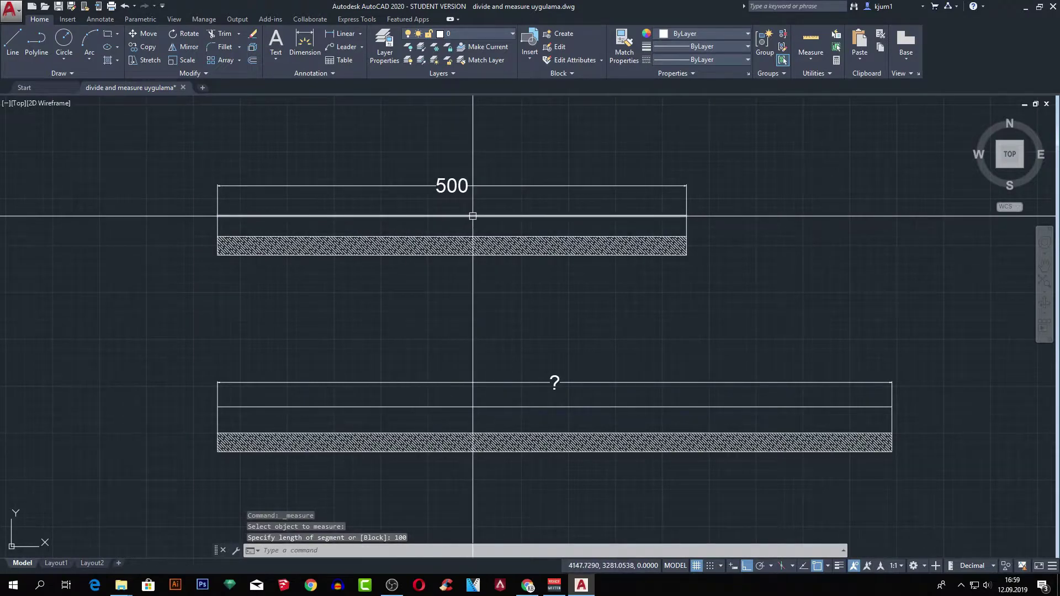
{"action": "left_click", "coordinate": [545, 215]}
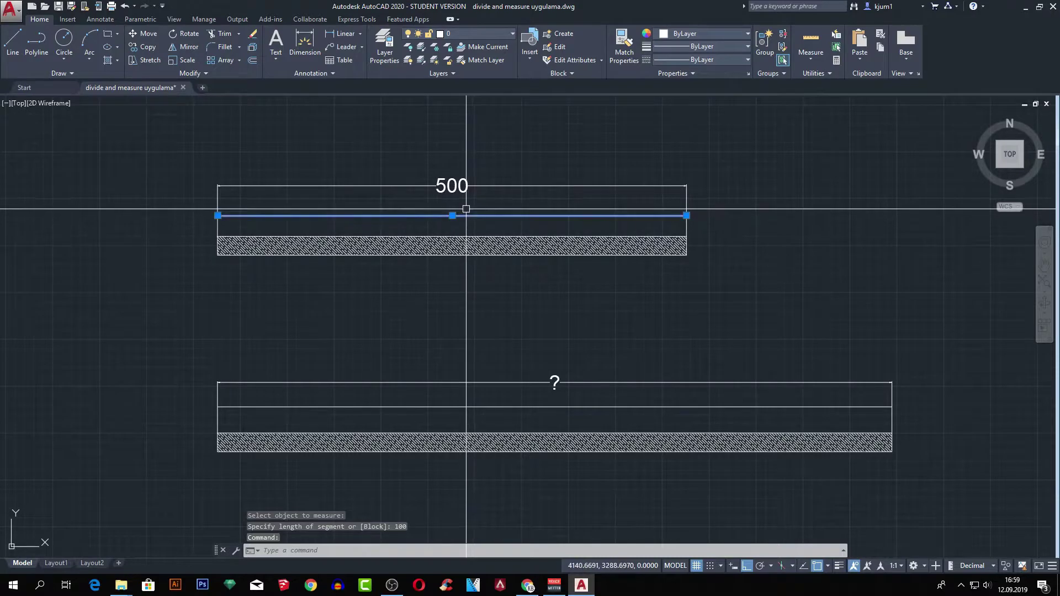
{"action": "key", "text": "Delete"}
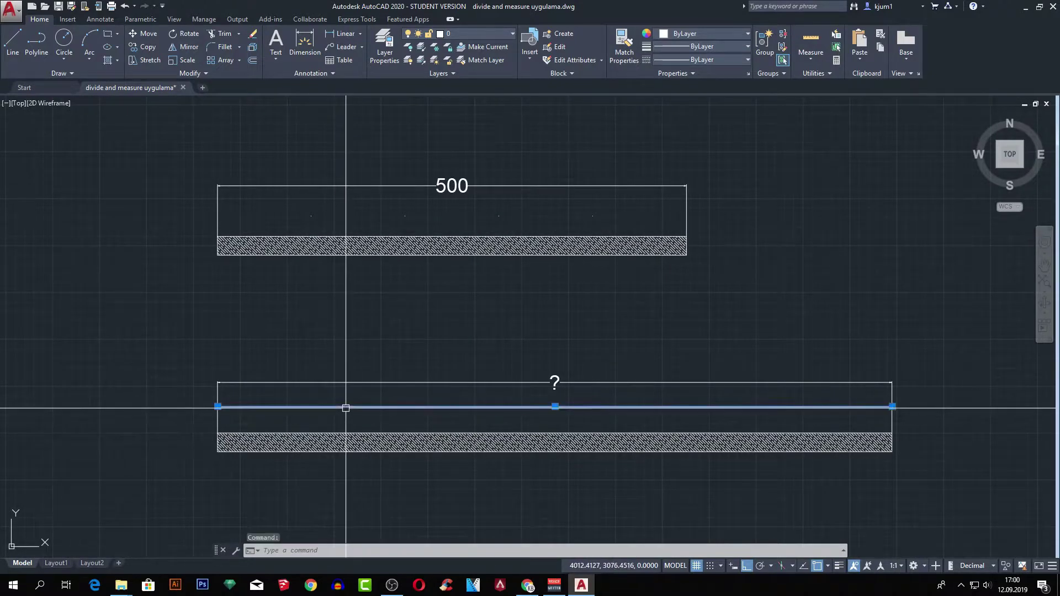
- Measure the lower board's middle line into 100-unit points, then delete the line
{"action": "left_click", "coordinate": [100, 73]}
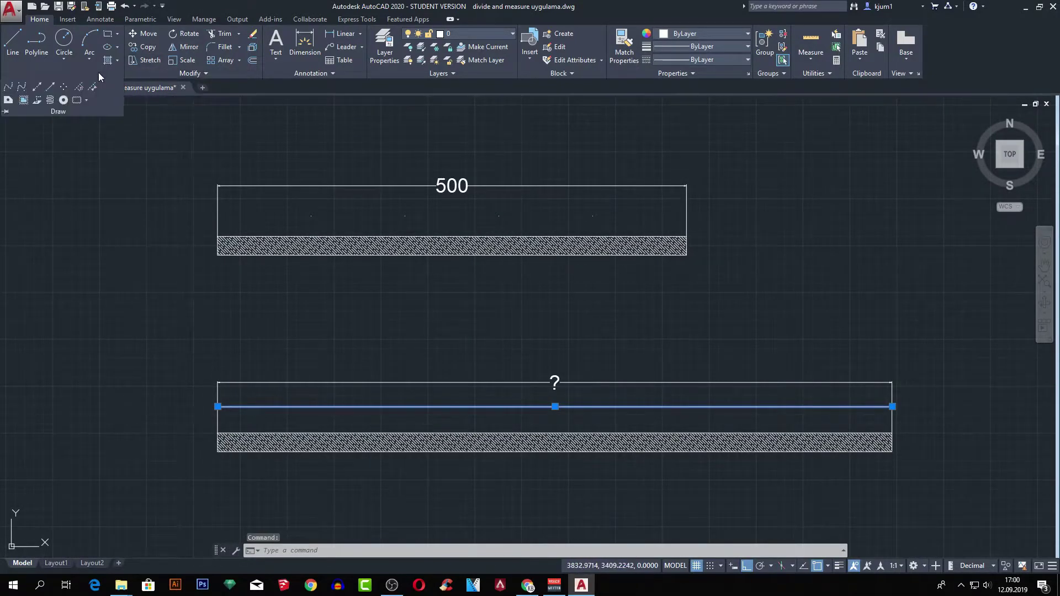
{"action": "left_click", "coordinate": [96, 87]}
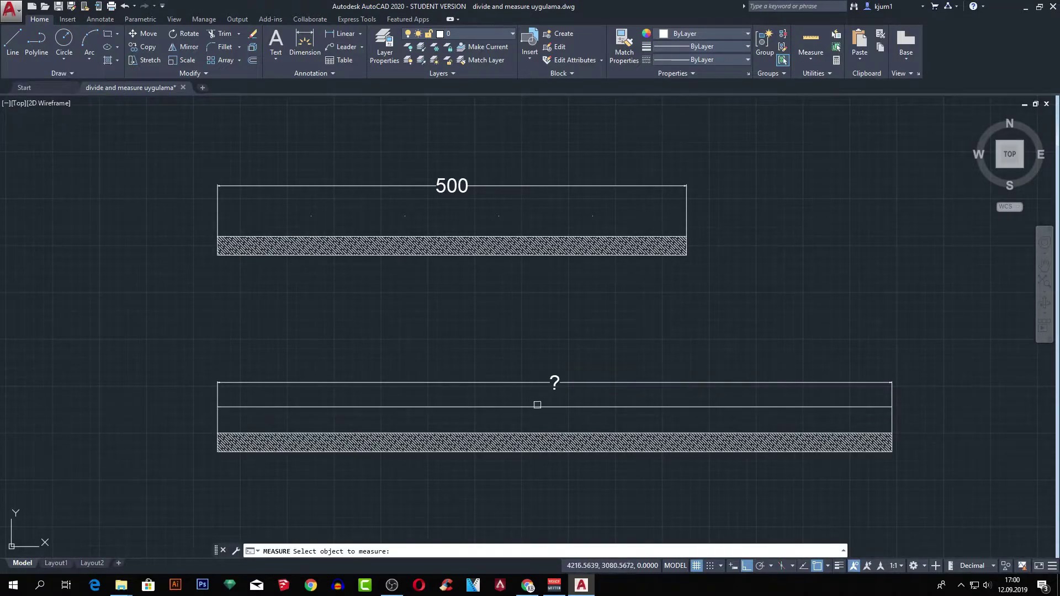
{"action": "left_click", "coordinate": [536, 407]}
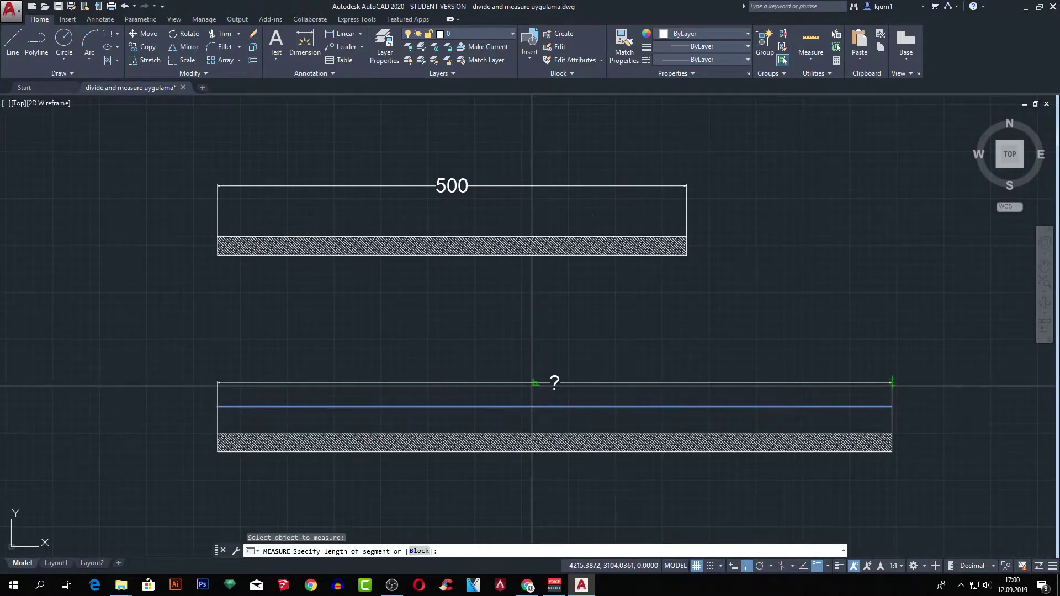
{"action": "type", "text": "100"}
{"action": "key", "text": "Return"}
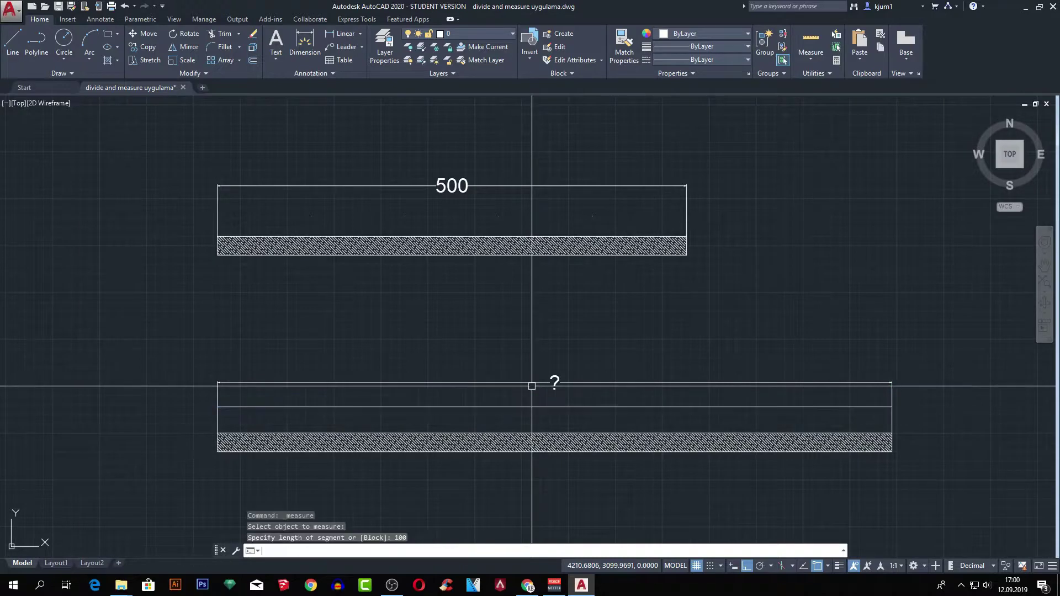
{"action": "left_click", "coordinate": [555, 407]}
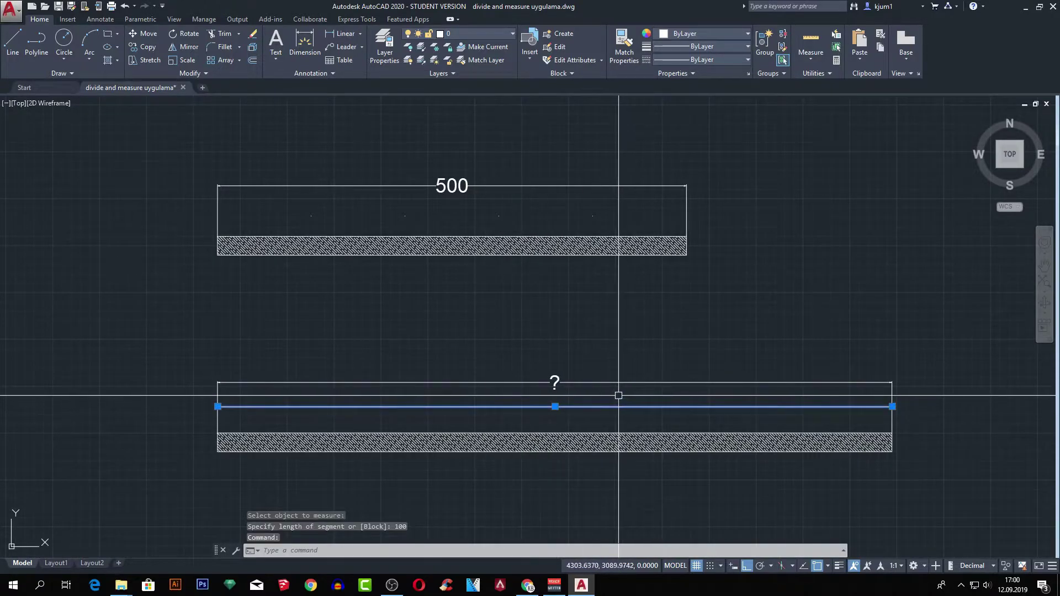
{"action": "key", "text": "Delete"}
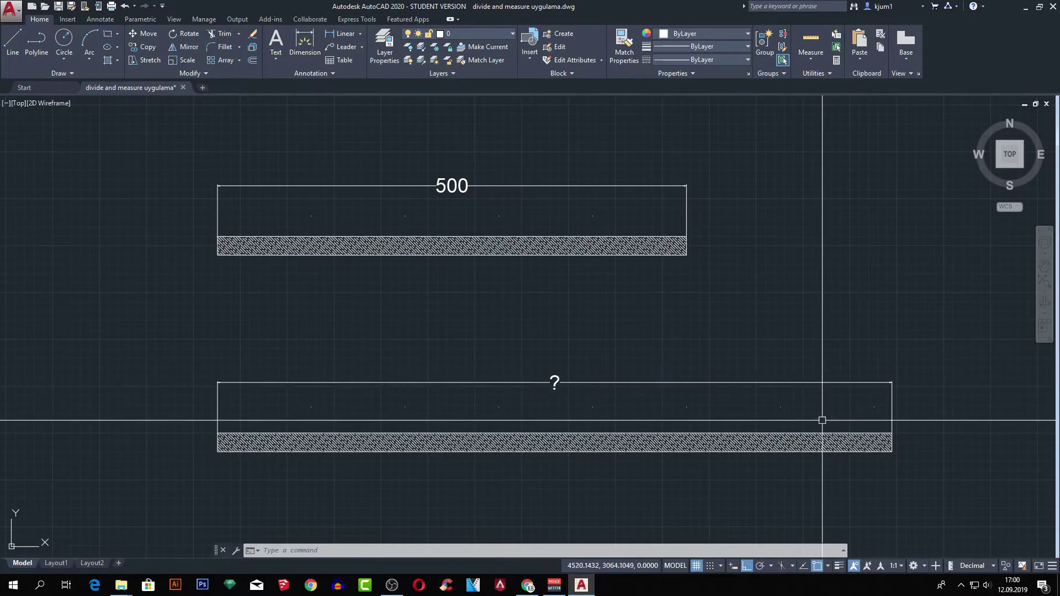
- Zoom out to the question and open then close the answer text in the editor
{"action": "scroll", "coordinate": [553, 226], "scroll_direction": "down", "scroll_amount": 3}
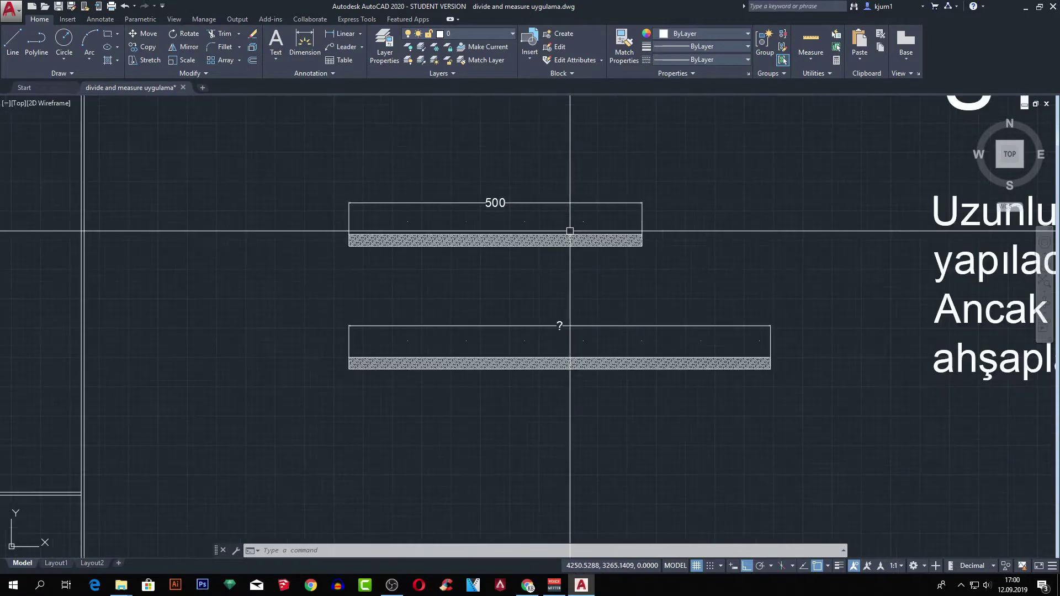
{"action": "scroll", "coordinate": [668, 237], "scroll_direction": "down", "scroll_amount": 2}
{"action": "mouse_move", "coordinate": [998, 434]}
{"action": "middle_mouse_down"}
{"action": "mouse_move", "coordinate": [665, 443]}
{"action": "mouse_move", "coordinate": [600, 388]}
{"action": "middle_mouse_up"}
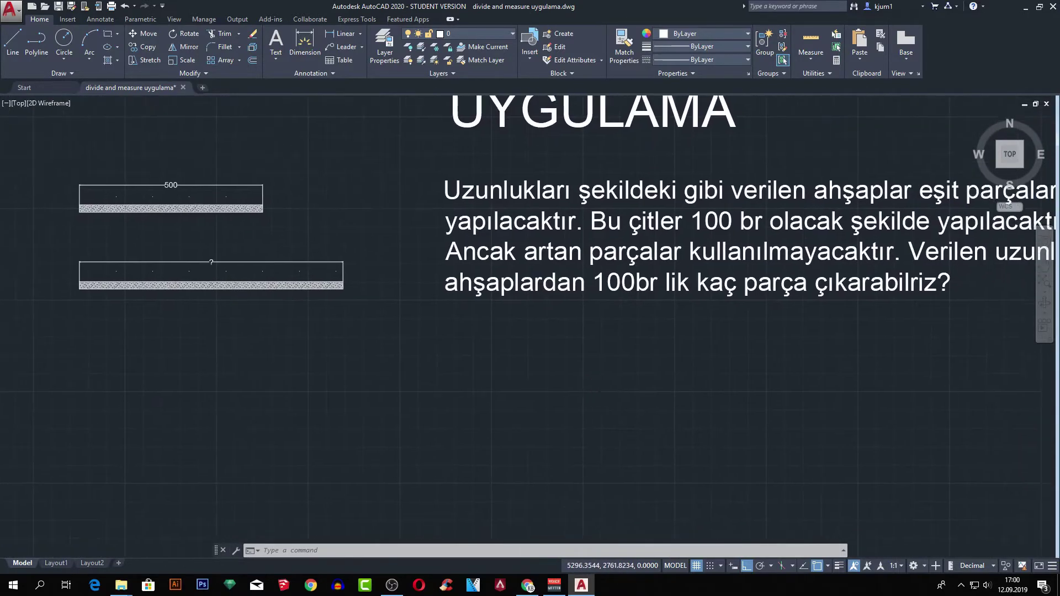
{"action": "double_click", "coordinate": [622, 332]}
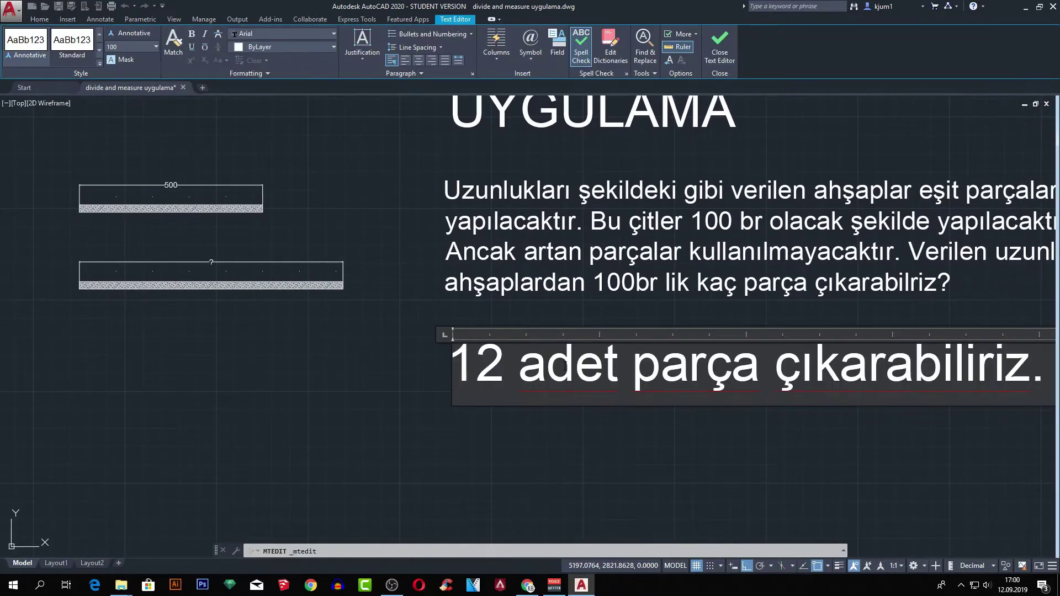
{"action": "left_click", "coordinate": [614, 423]}
- Move '12 adet parça çıkarabiliriz.' beneath the question and frame the whole exercise
{"action": "scroll", "coordinate": [614, 424], "scroll_direction": "down", "scroll_amount": 2}
{"action": "middle_click_drag", "start_coordinate": [701, 377], "coordinate": [590, 357]}
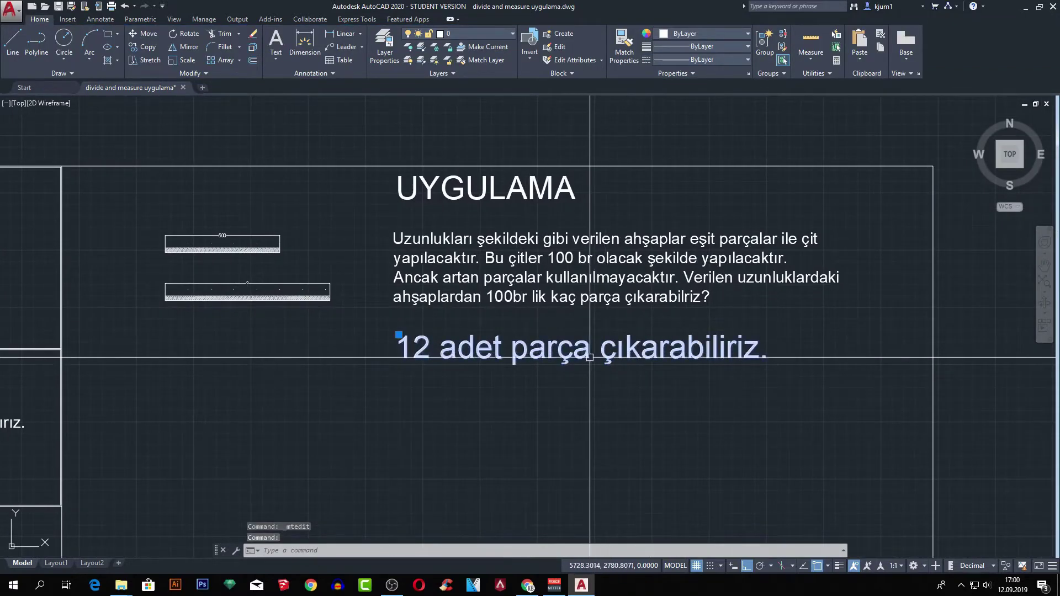
{"action": "left_click_drag", "start_coordinate": [590, 357], "coordinate": [516, 357]}
{"action": "key", "text": "Escape"}
{"action": "middle_click_drag", "start_coordinate": [482, 305], "coordinate": [644, 308]}
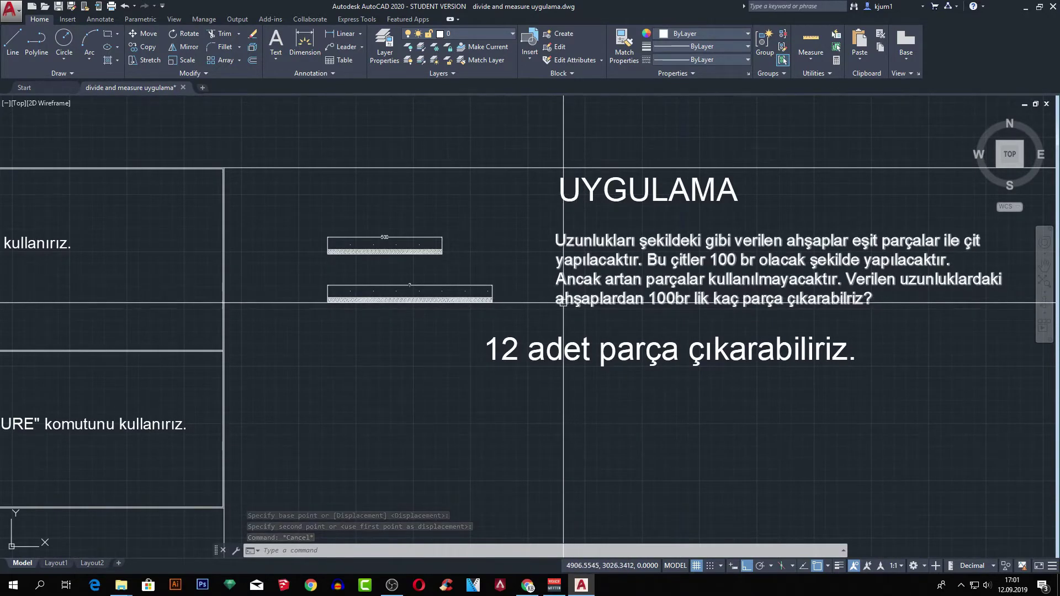
{"action": "middle_click_drag", "start_coordinate": [564, 303], "coordinate": [471, 270]}
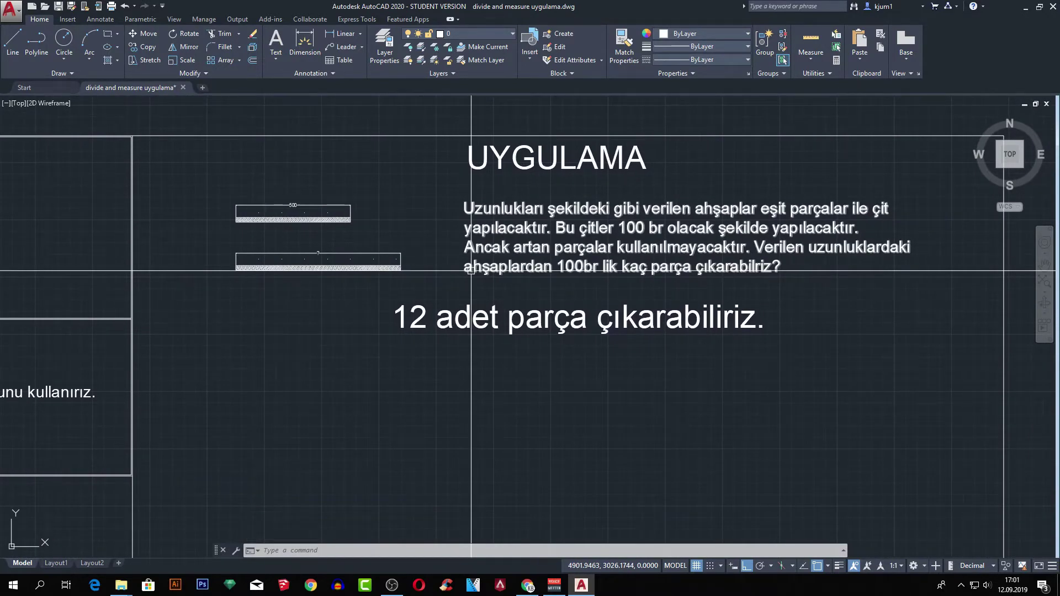
{"action": "mouse_move", "coordinate": [472, 271]}
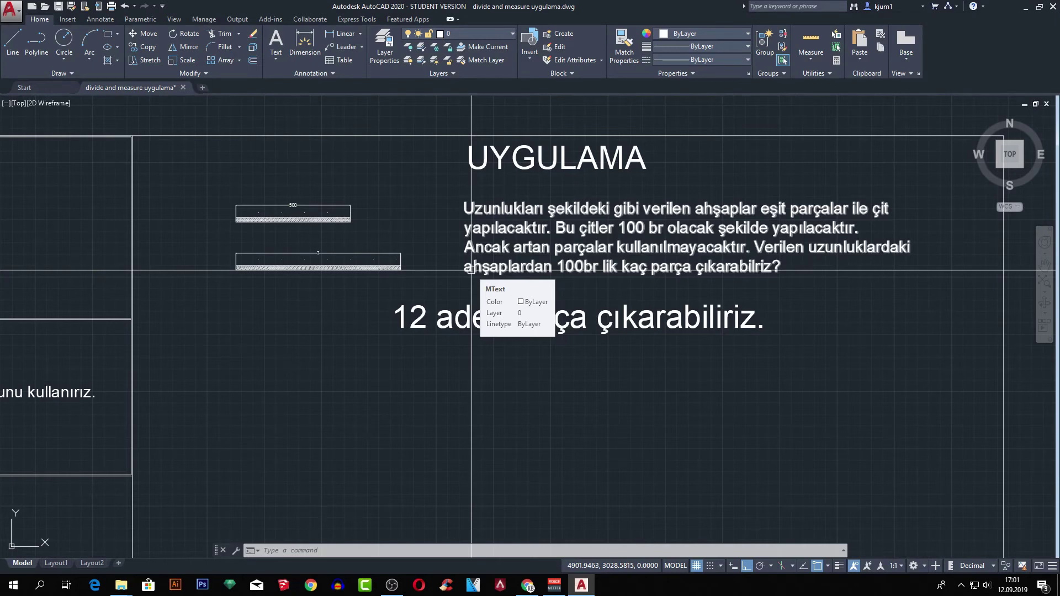
{"action": "scroll", "coordinate": [471, 271], "scroll_direction": "down", "scroll_amount": 2}
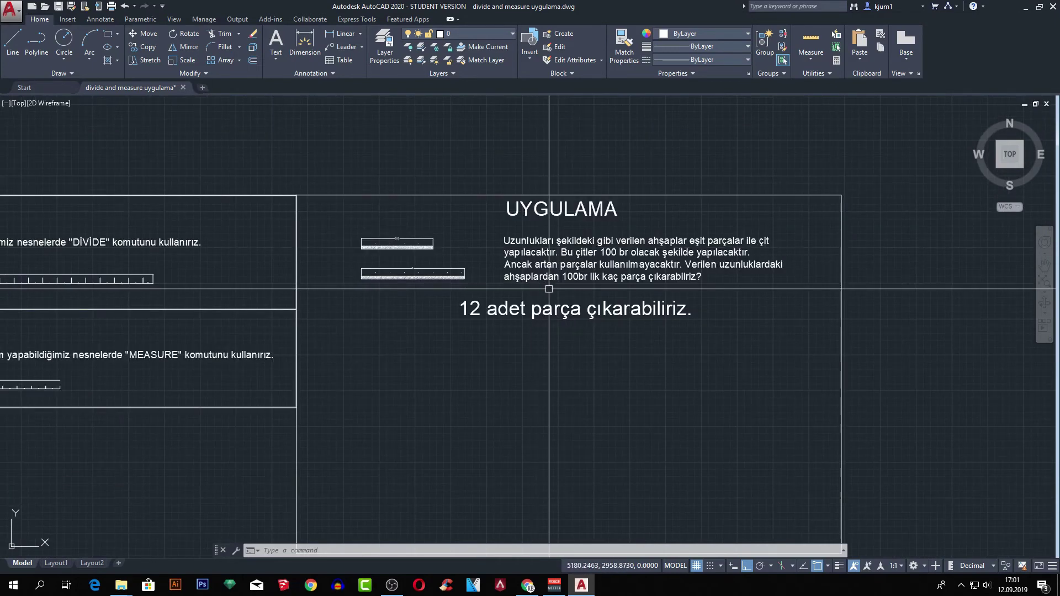
{"action": "middle_click_drag", "start_coordinate": [550, 284], "coordinate": [610, 279]}
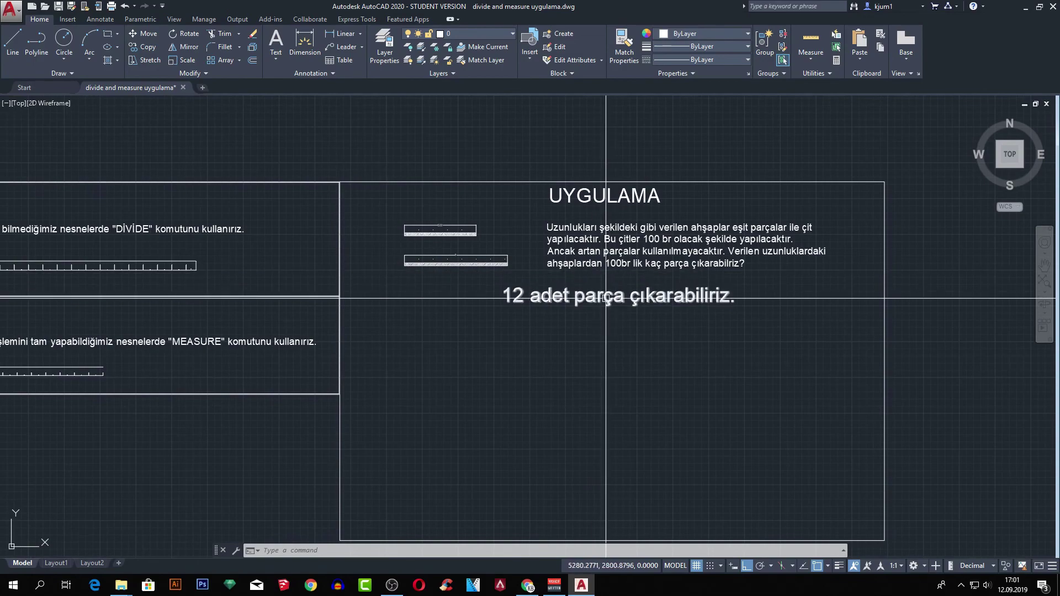